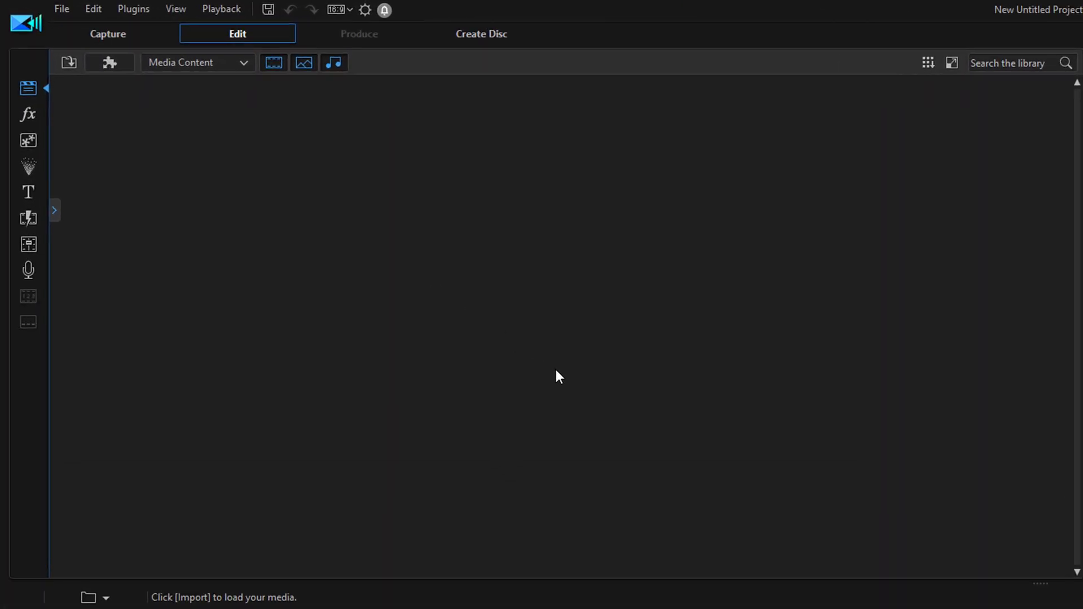
Use Import Media Files to add Cheerful Manager.mov from Current Project to the empty library.
right_click(500, 349)
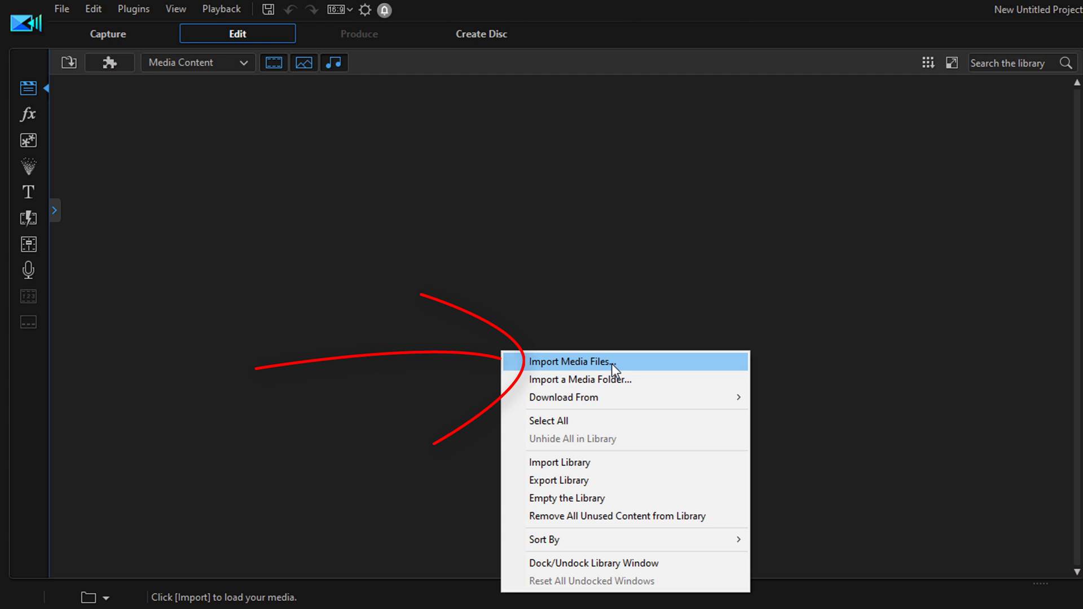
click(612, 363)
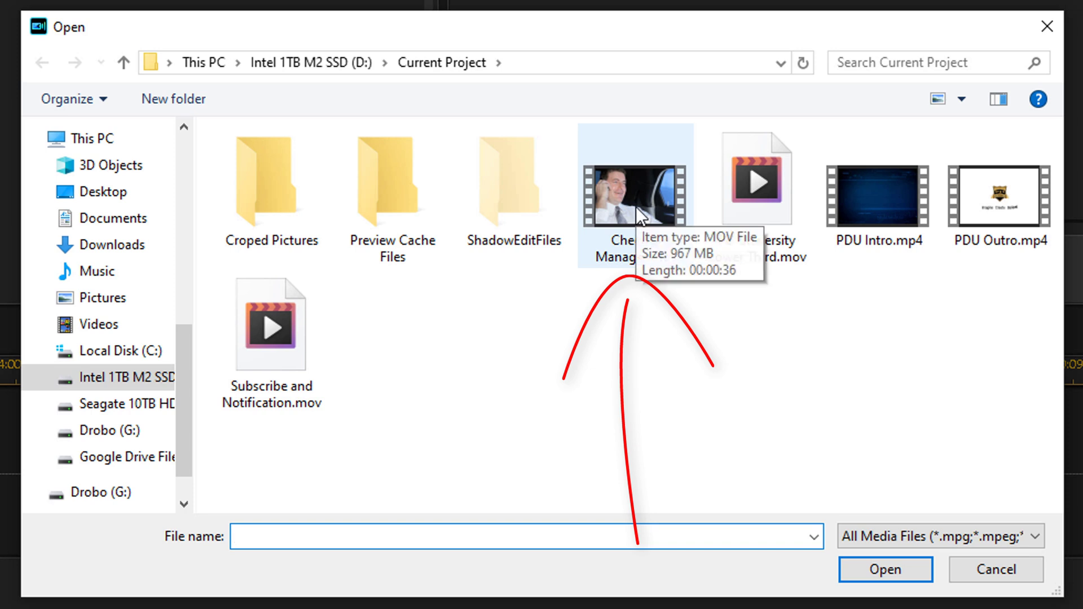
click(636, 207)
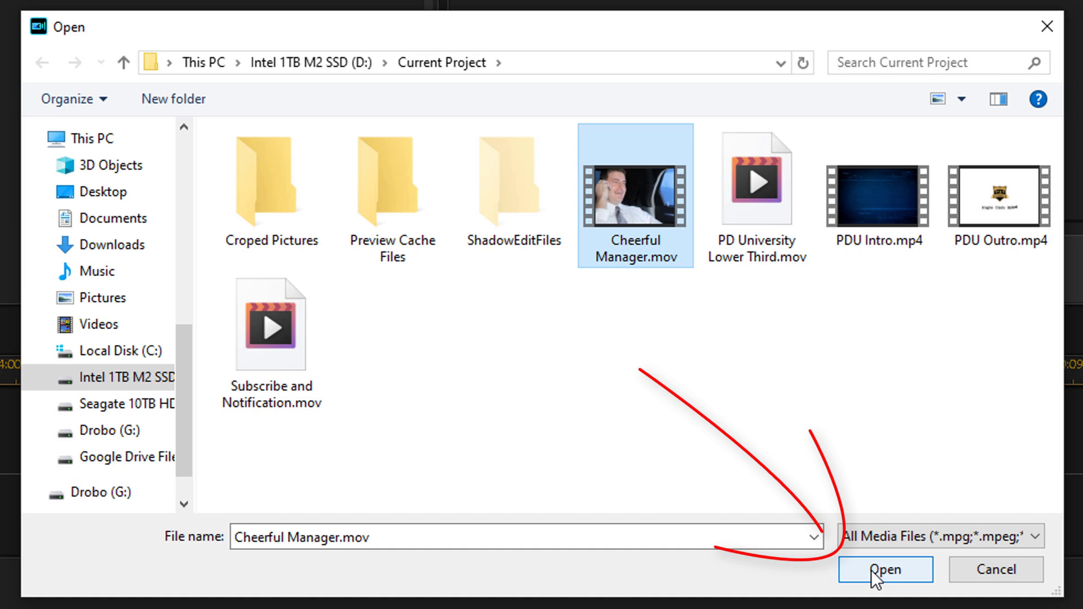
click(871, 570)
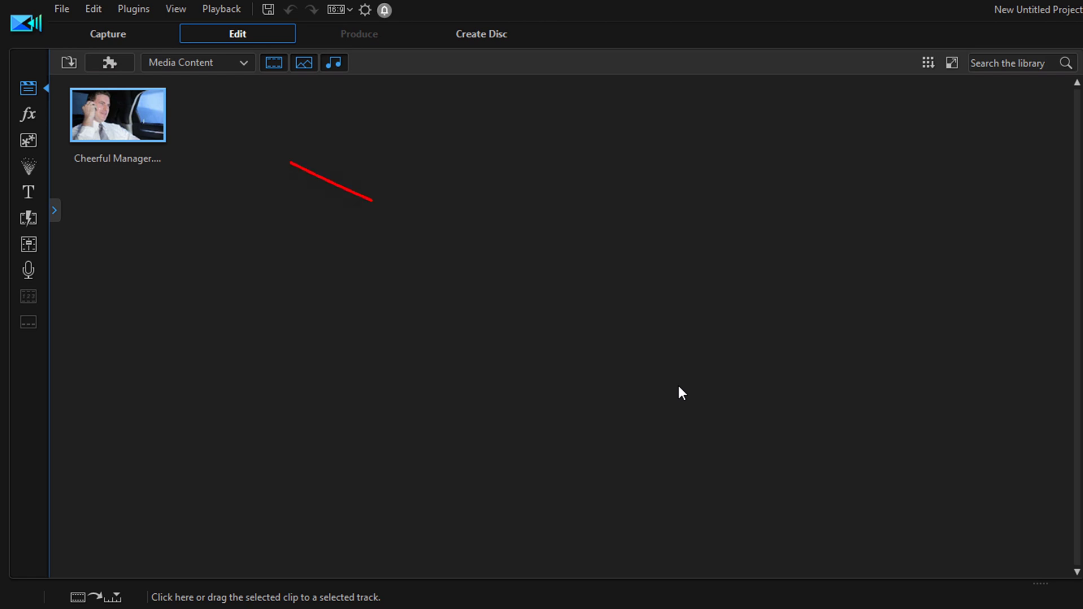
Launch the AI Style plugin from Plugins and collapse the Manet & Monet group.
click(104, 64)
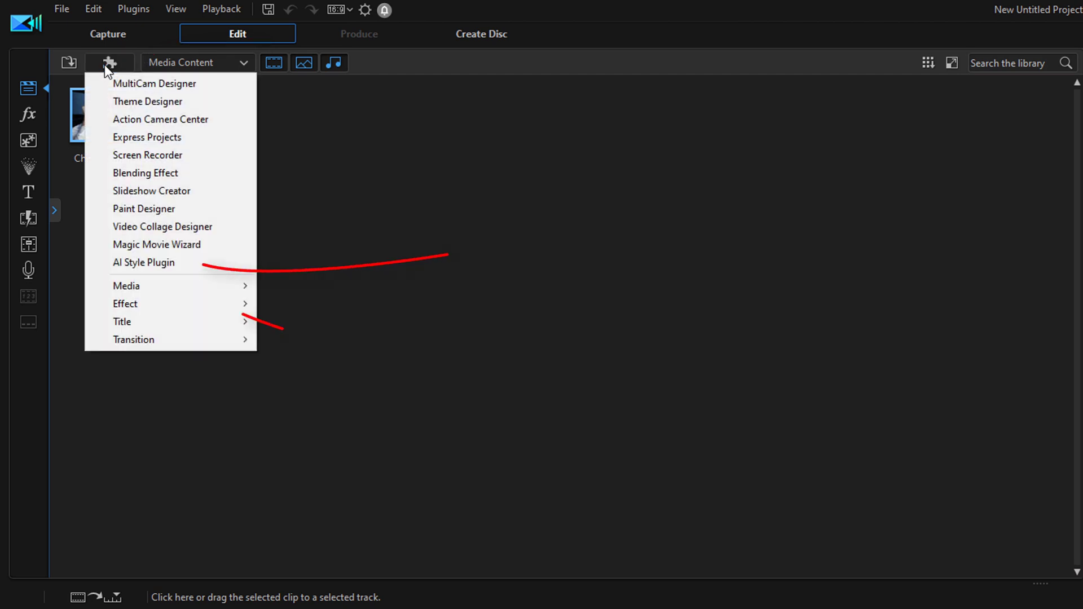
click(207, 263)
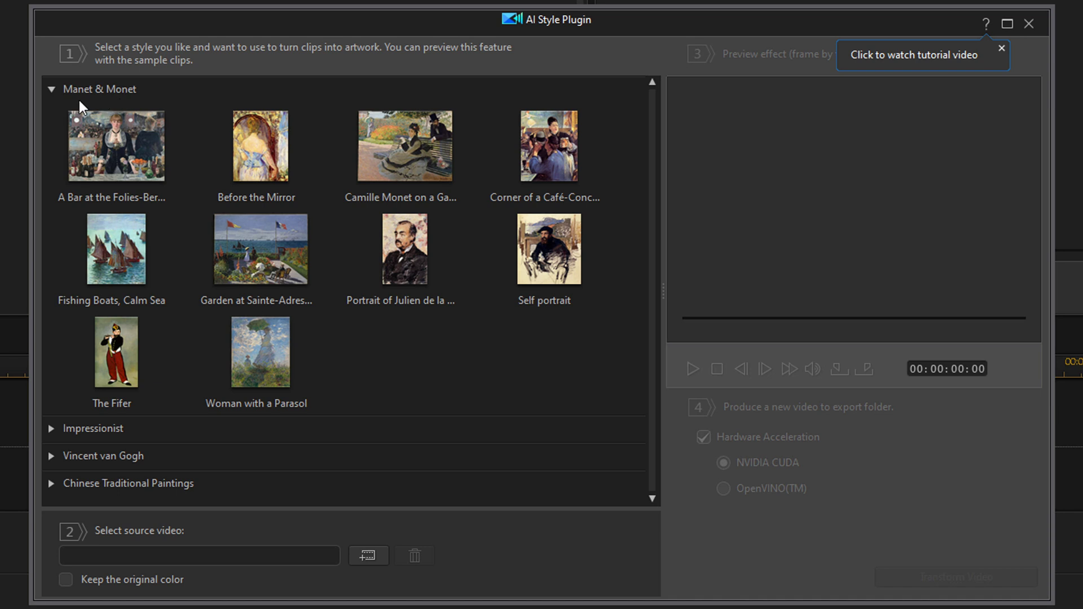
click(50, 90)
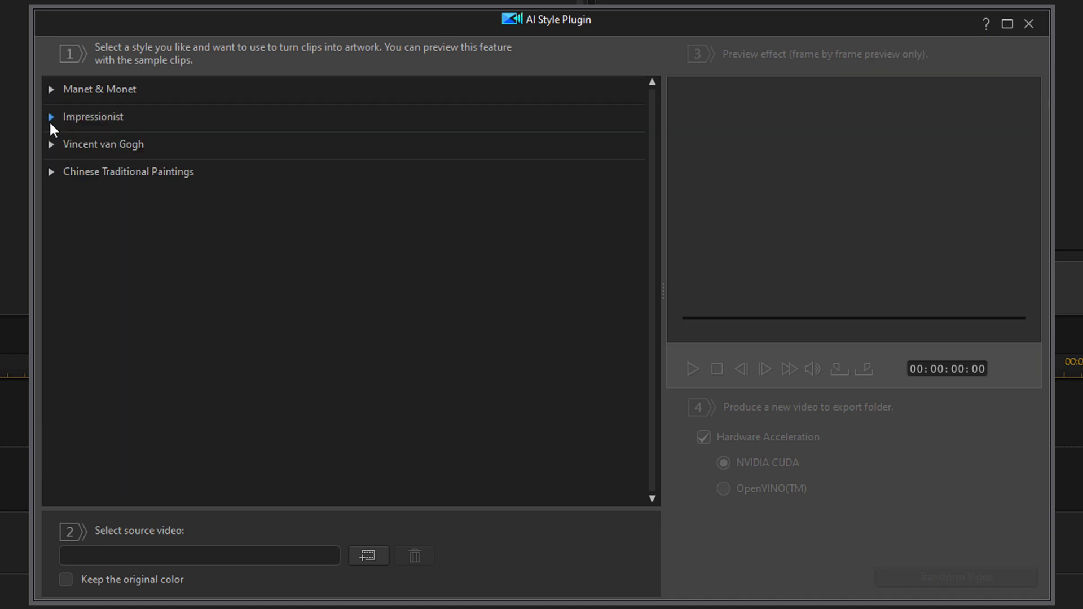
Browse the Impressionist, Van Gogh and Chinese Traditional Paintings groups, leaving Impressionist expanded.
click(51, 117)
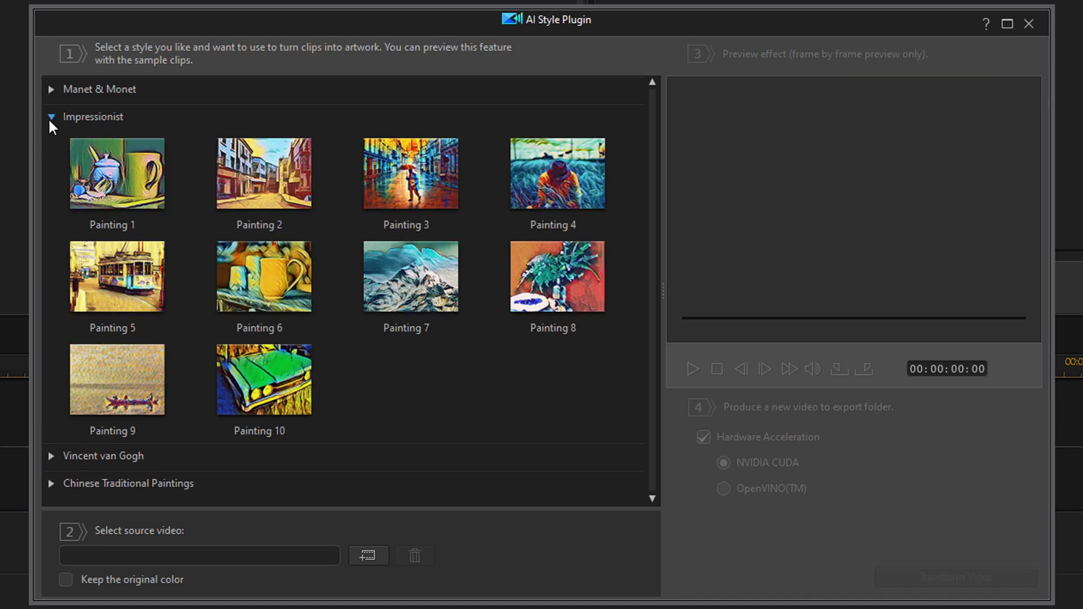
click(50, 117)
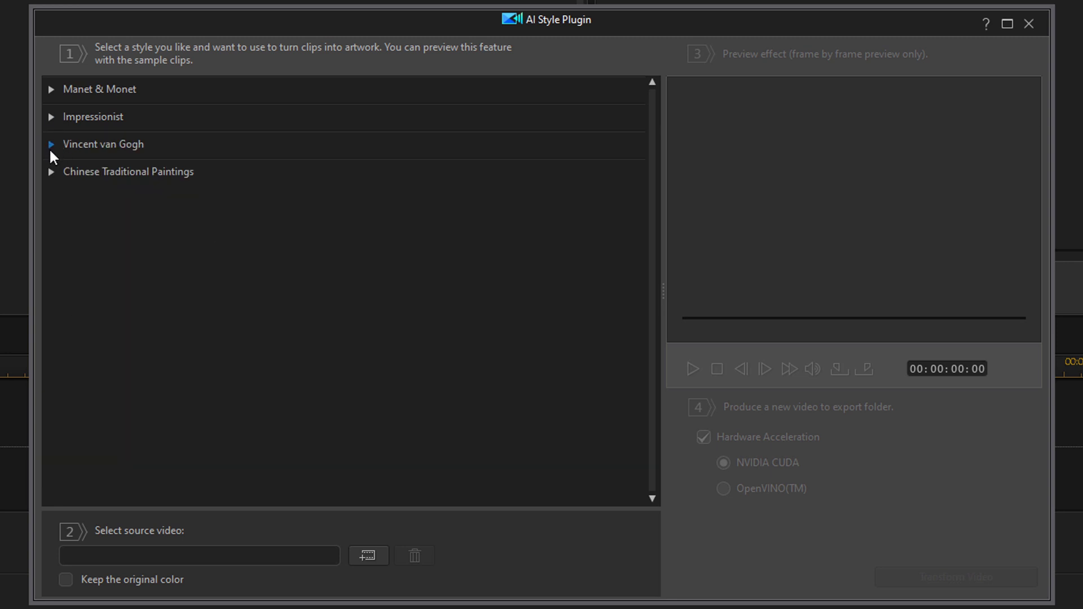
click(51, 145)
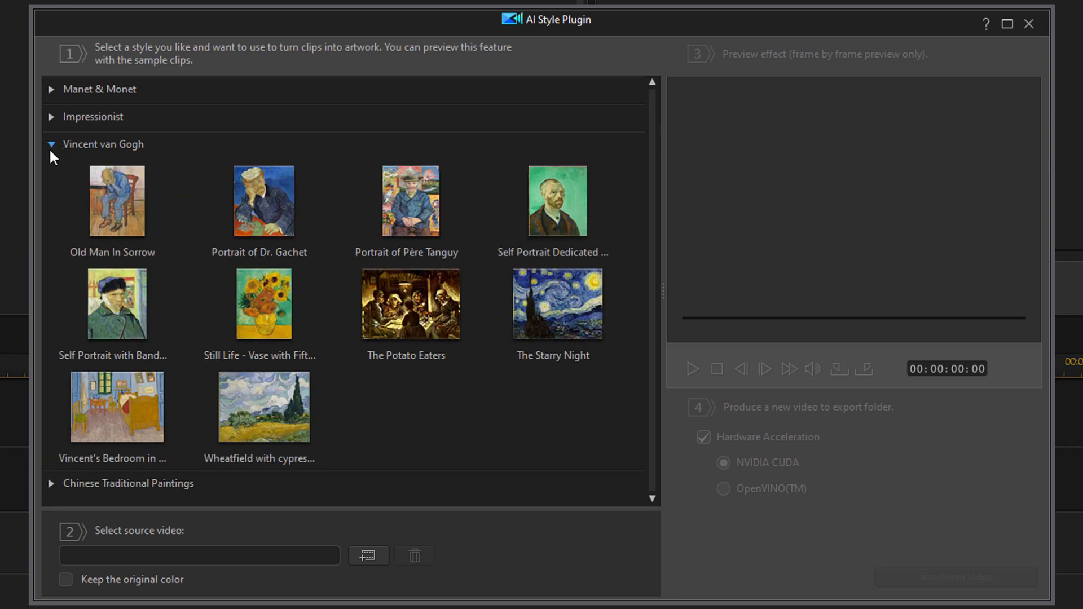
click(50, 145)
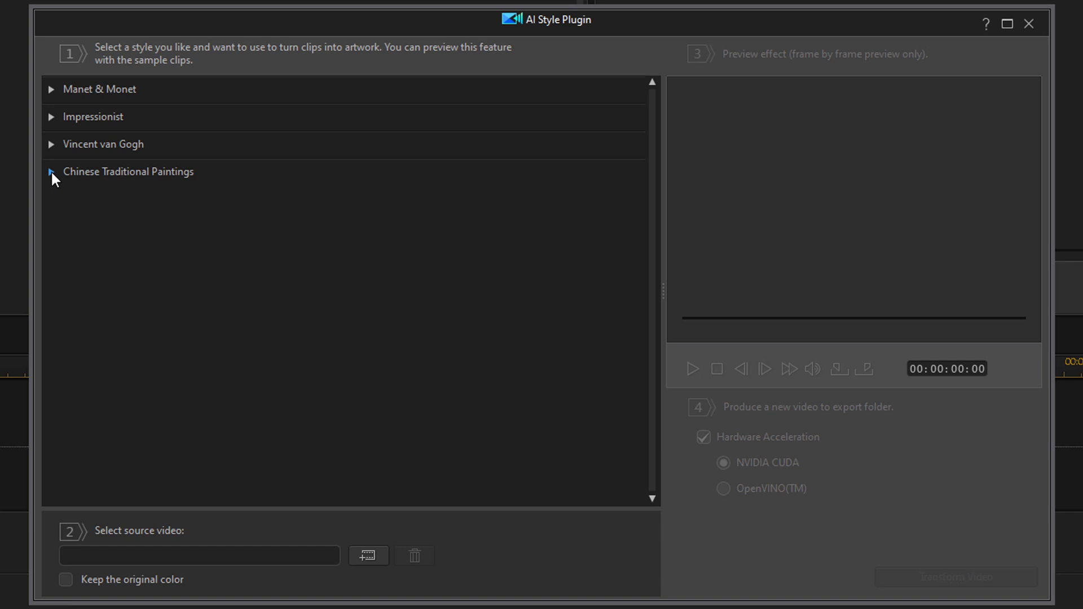
click(52, 172)
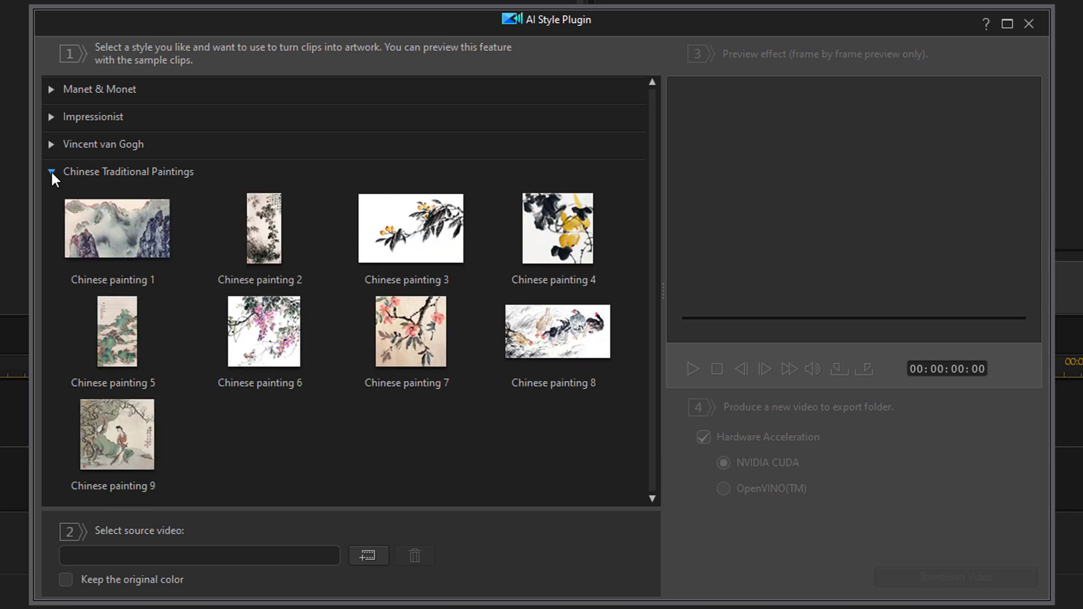
click(52, 171)
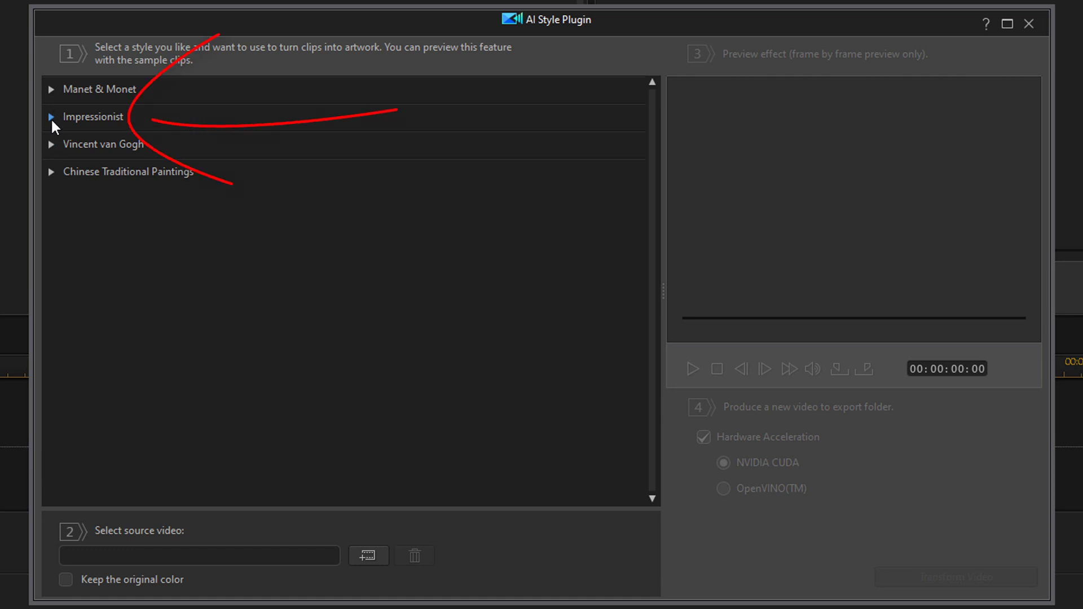
click(50, 117)
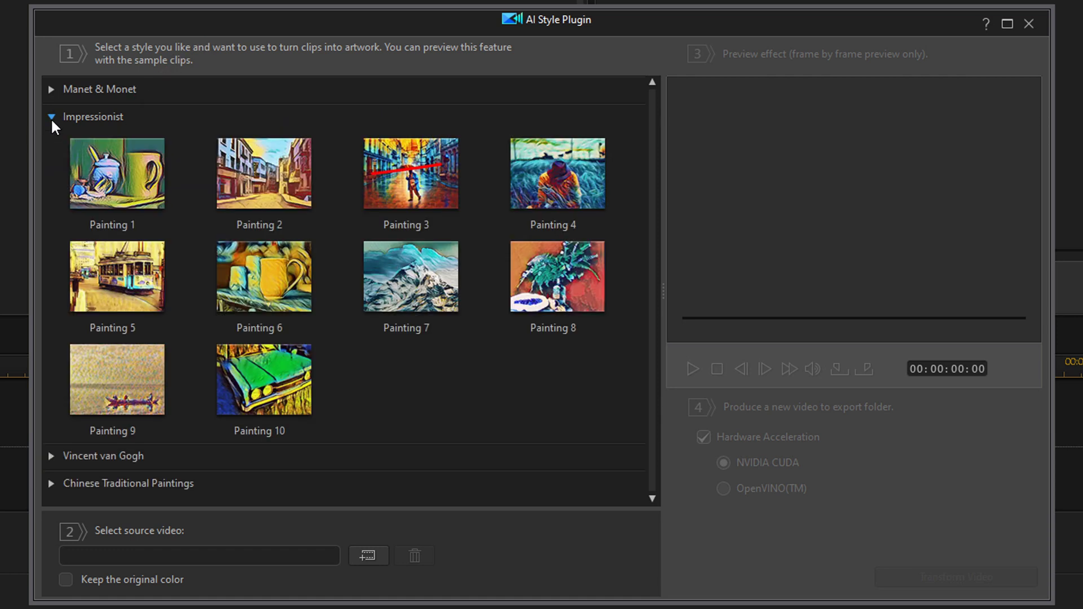
Select Impressionist Painting 1, play its sample preview, and bring up the source-video options.
click(117, 176)
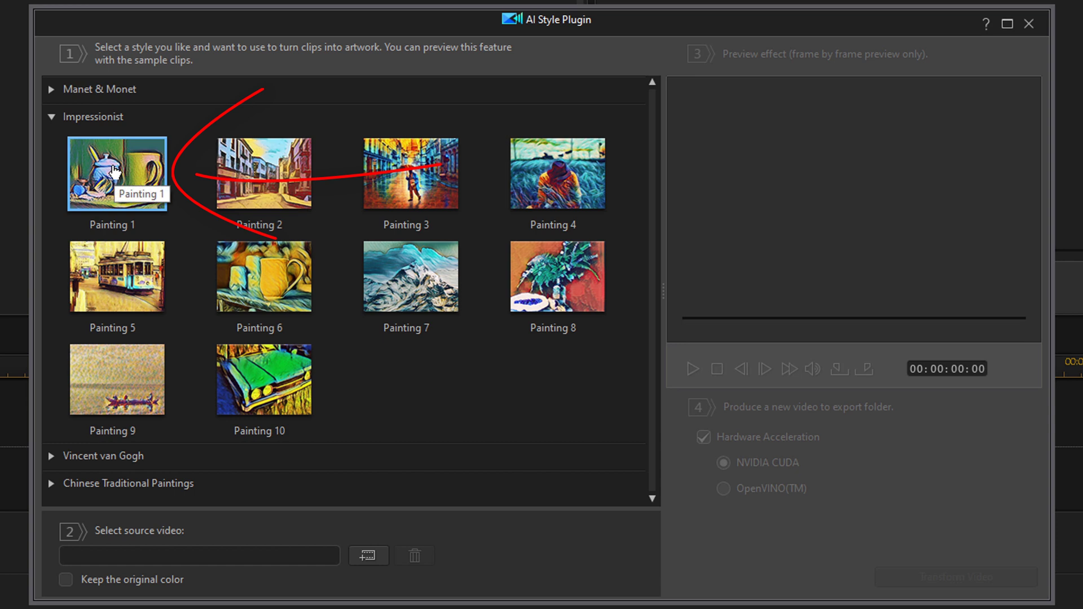
click(116, 171)
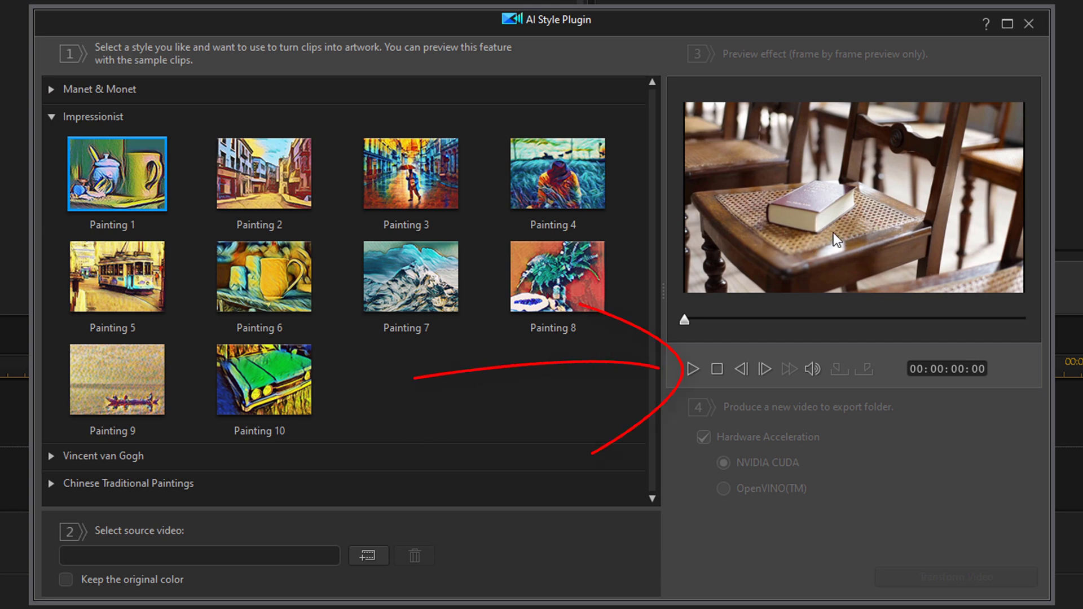
click(691, 372)
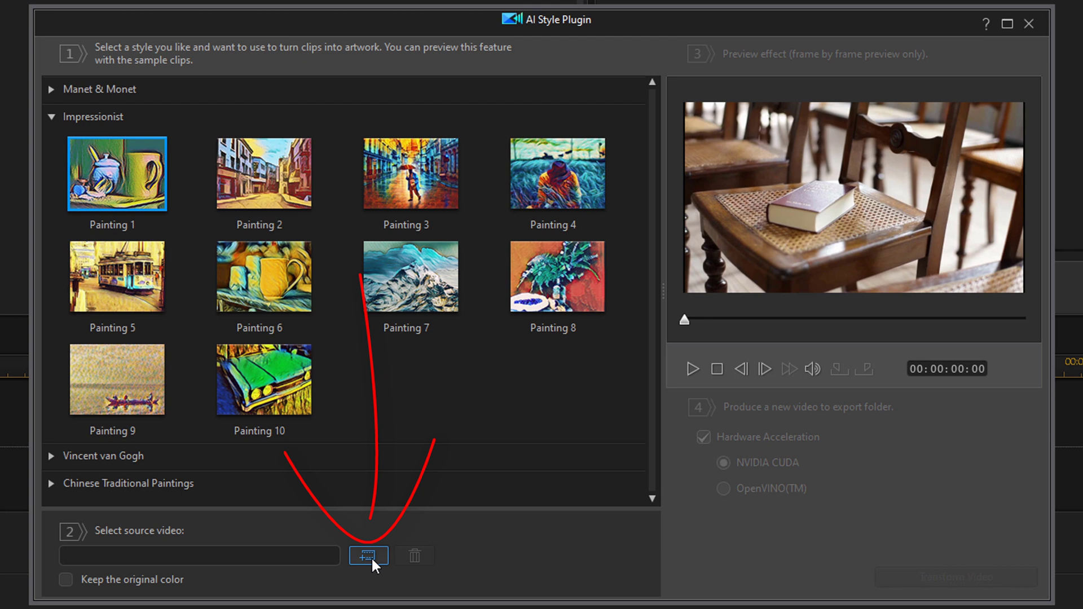
click(369, 556)
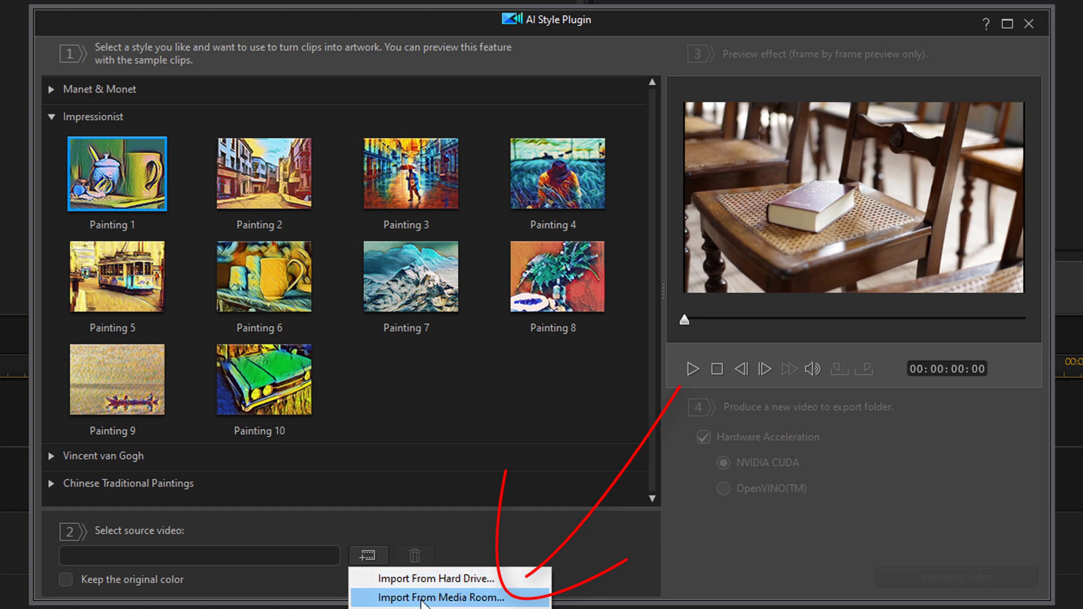
Set Cheerful Manager.mov from the Media Library as the Painting 1 source video.
click(426, 598)
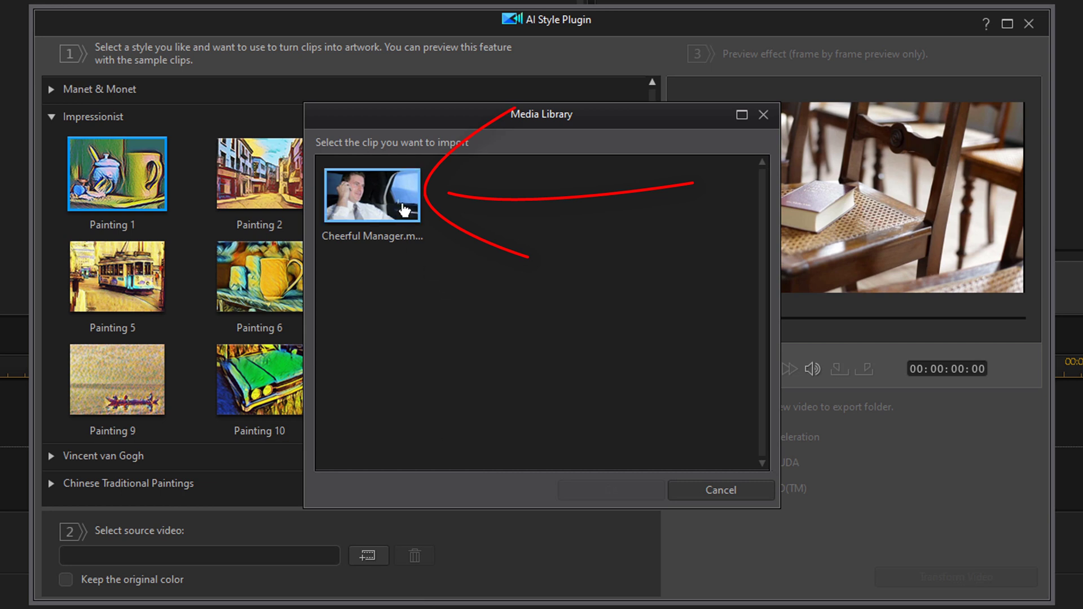
click(377, 195)
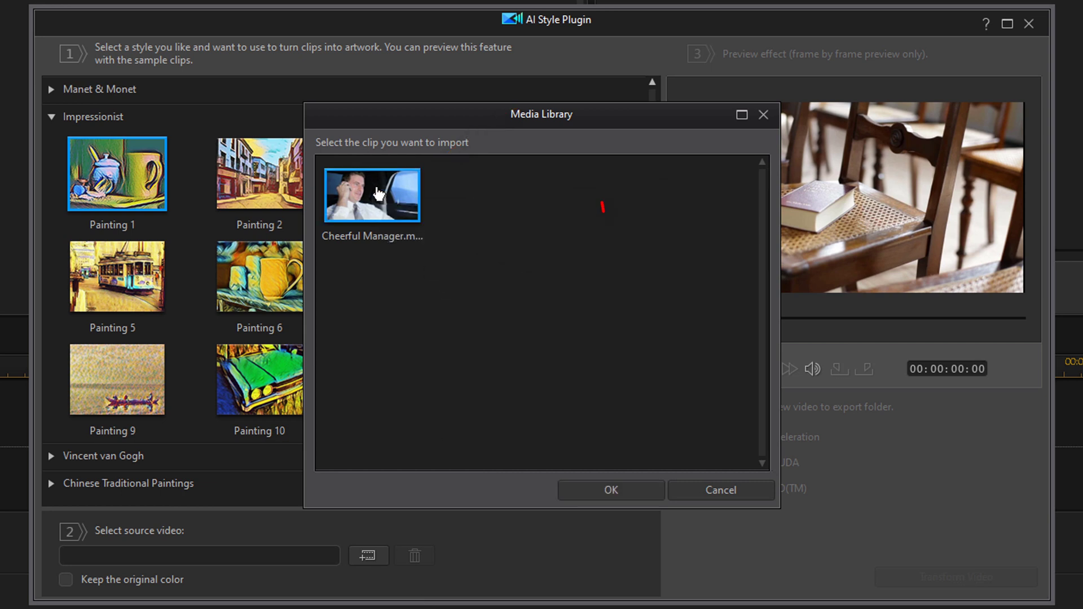
click(617, 492)
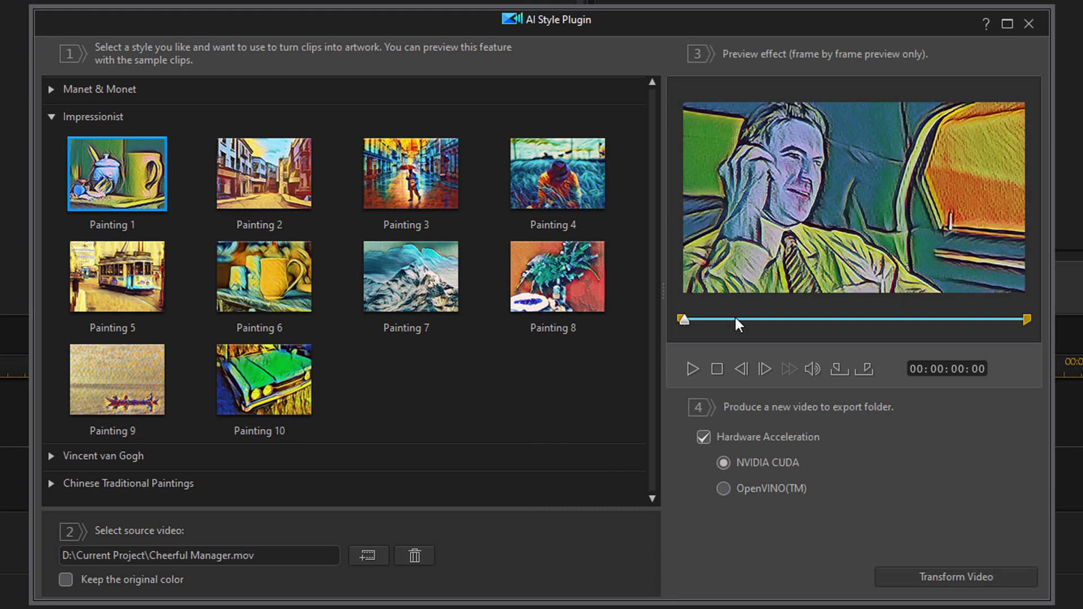
click(754, 319)
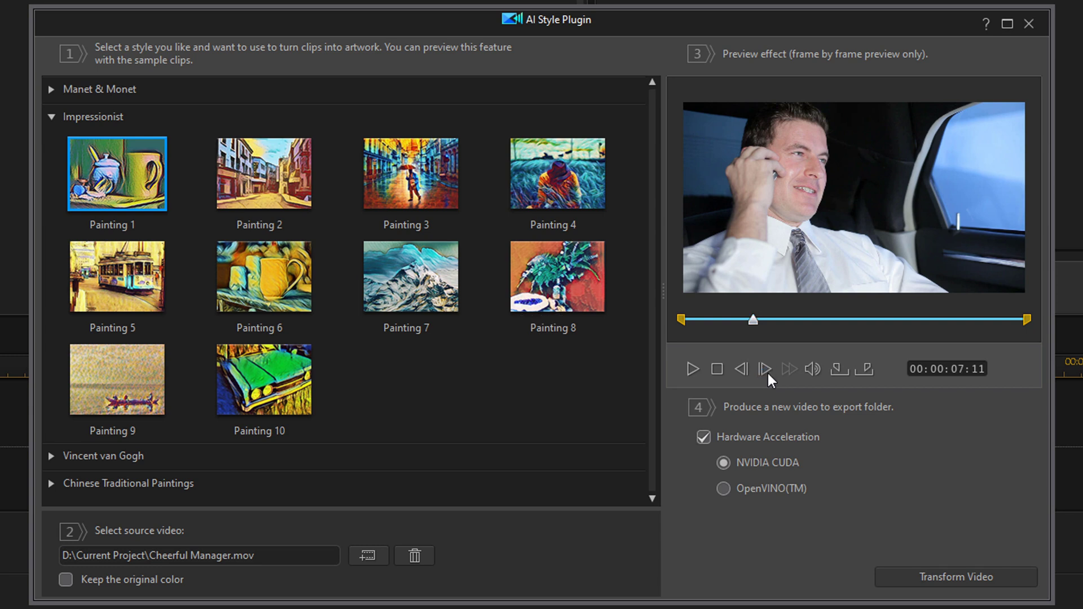
click(752, 320)
drag(754, 320, 682, 320)
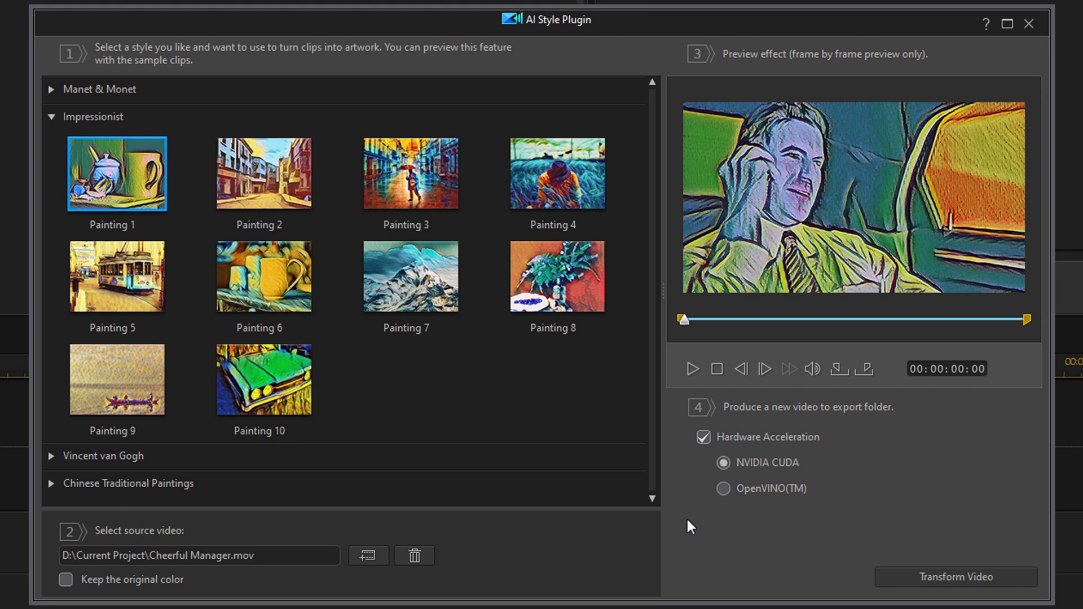
Enable Keep the original color, then check several preview frames and return to the start.
click(65, 582)
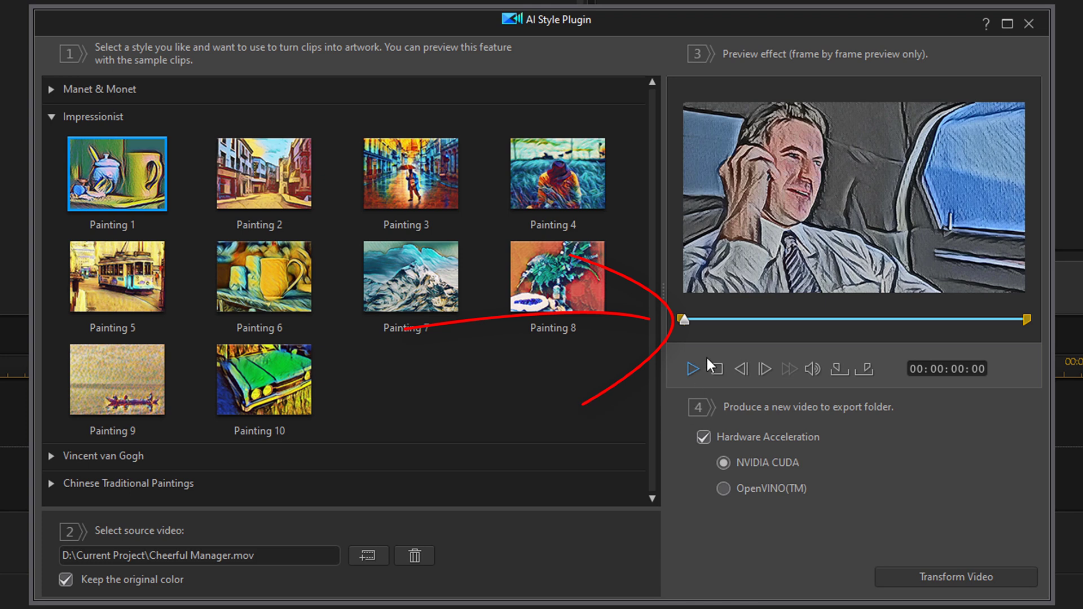
click(739, 320)
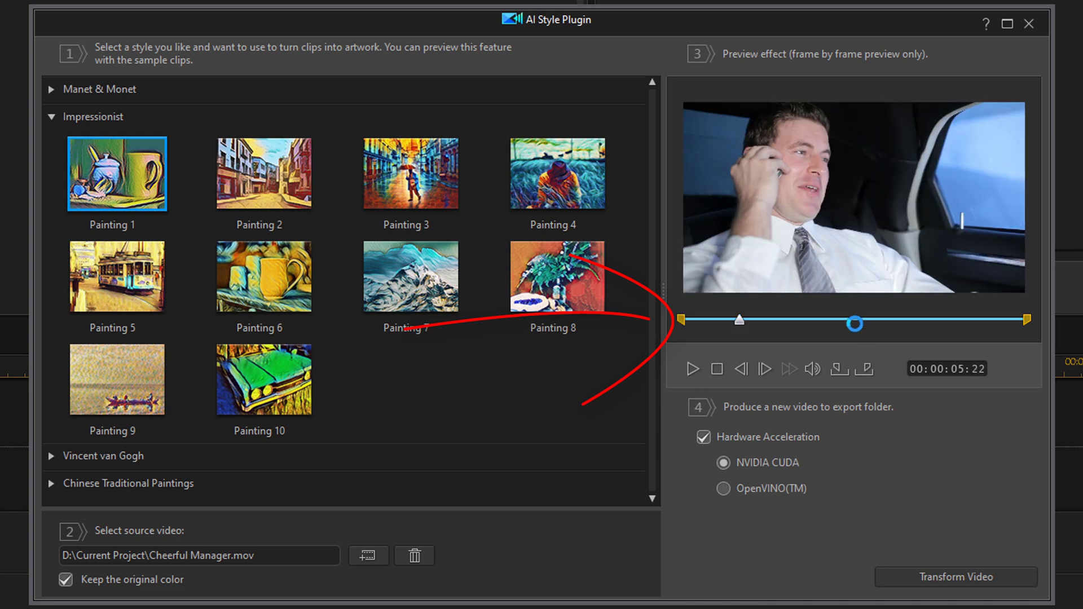
click(855, 322)
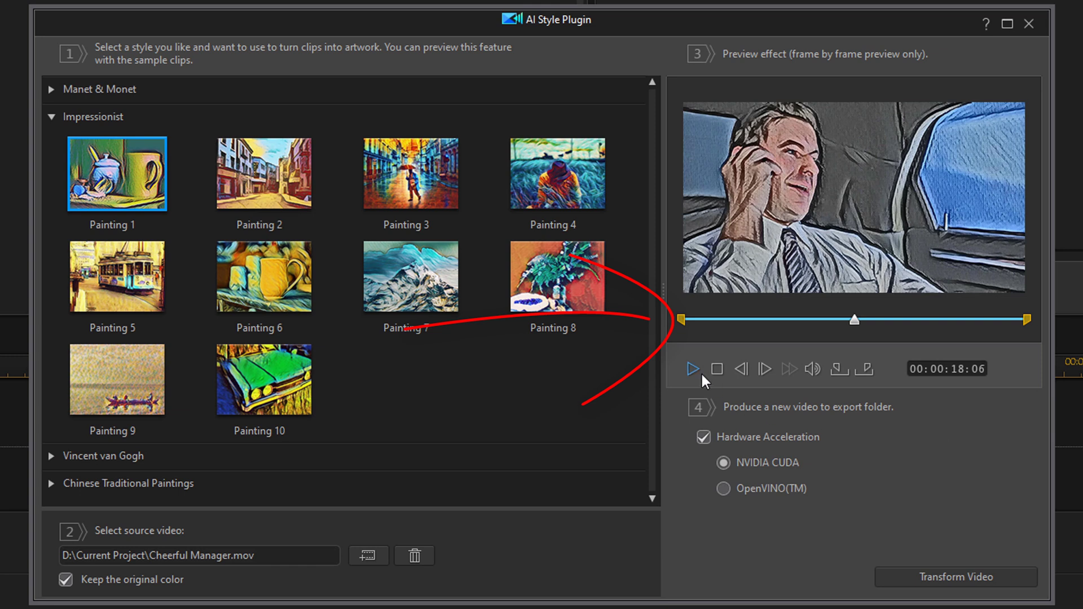
click(700, 320)
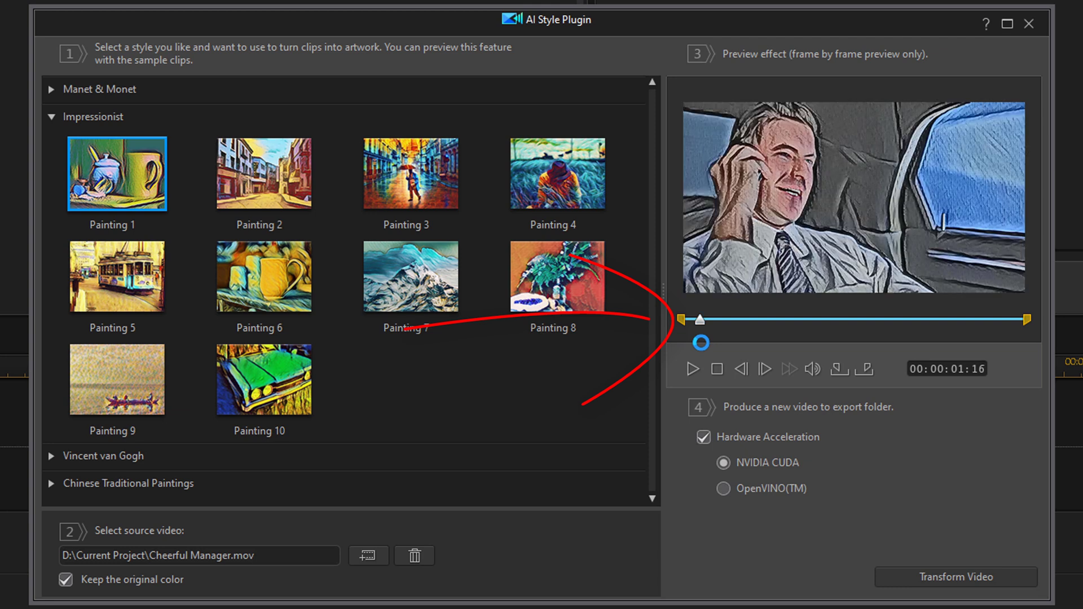
drag(701, 321, 684, 320)
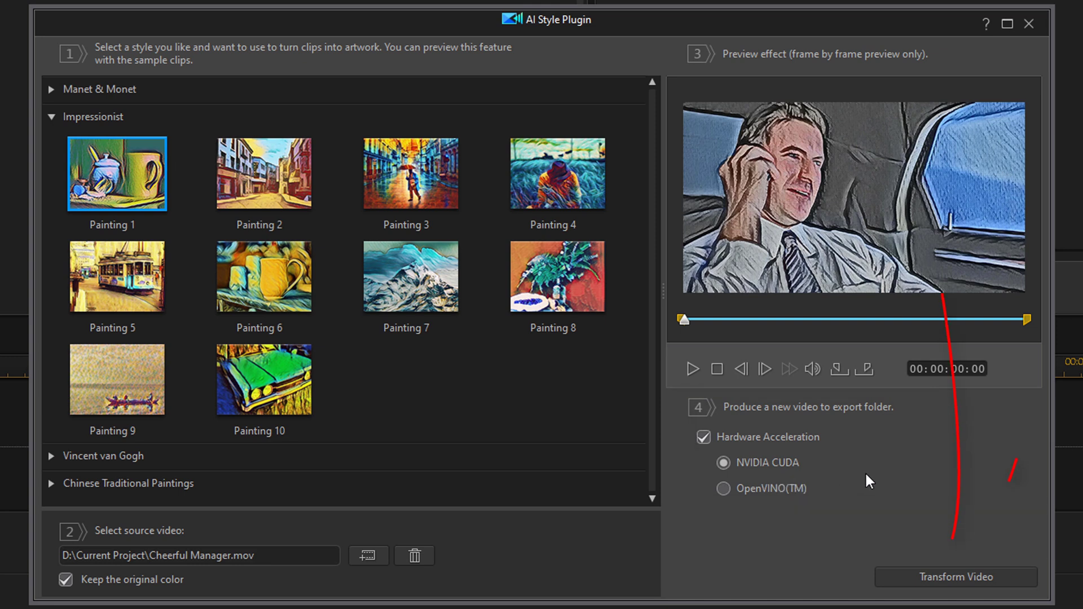
Run Transform Video to render the Painting 1 copy of Cheerful Manager.
click(928, 584)
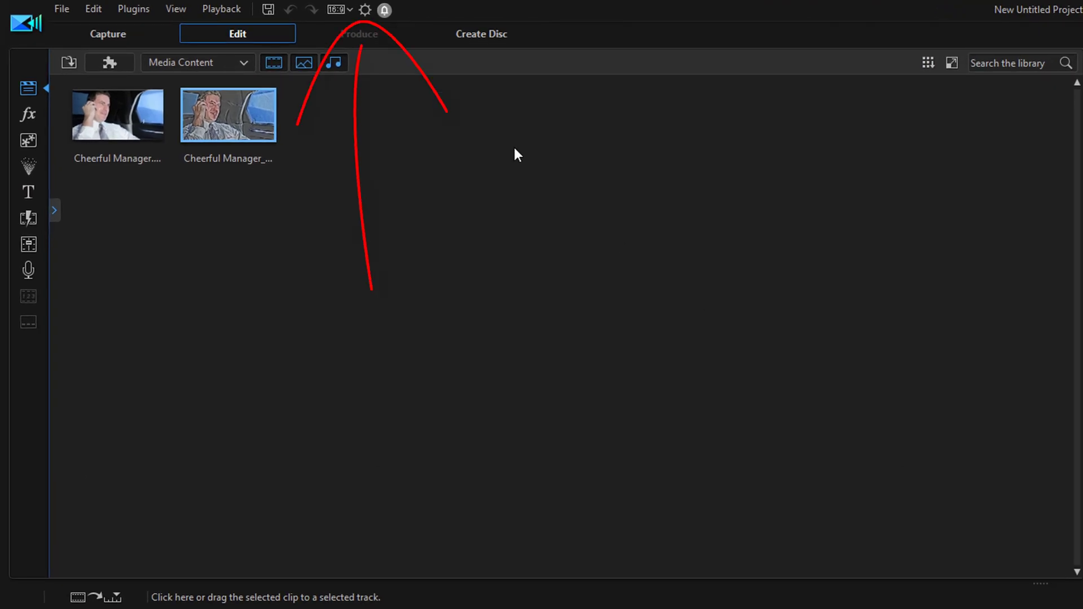
click(366, 10)
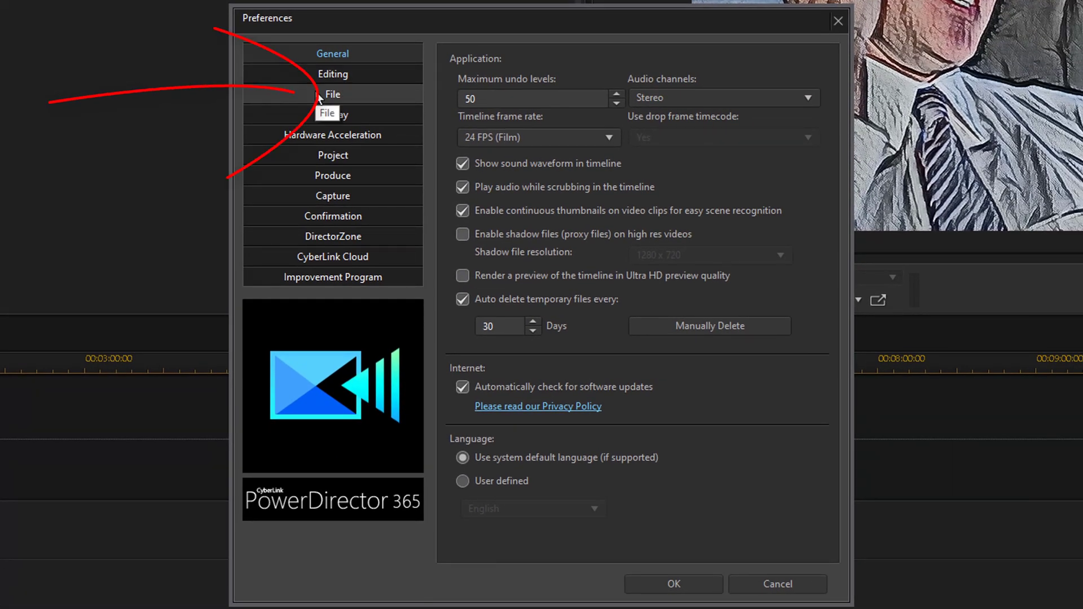
click(319, 97)
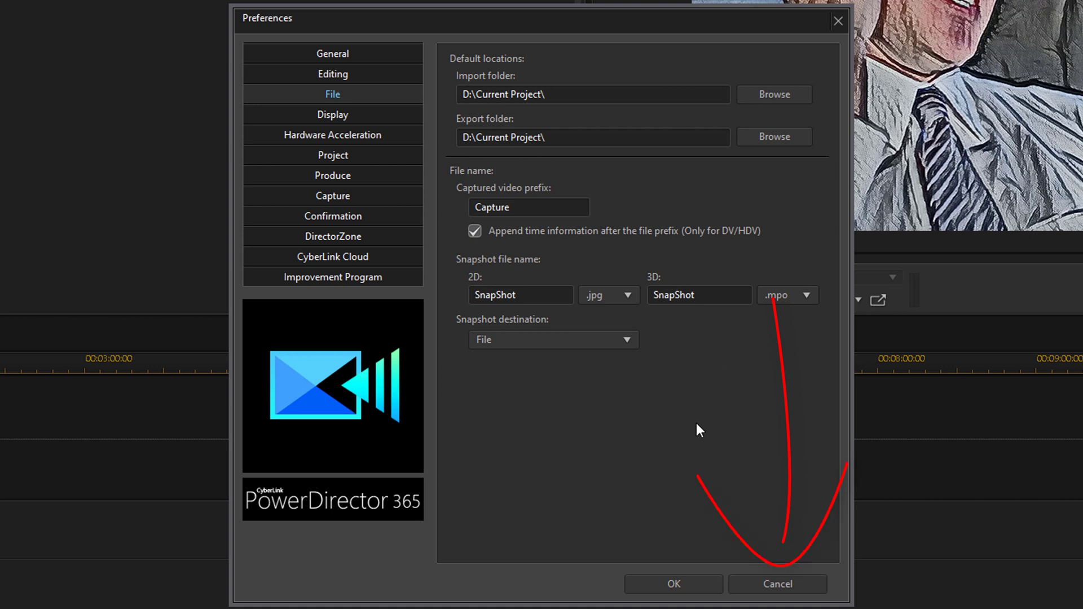
click(777, 584)
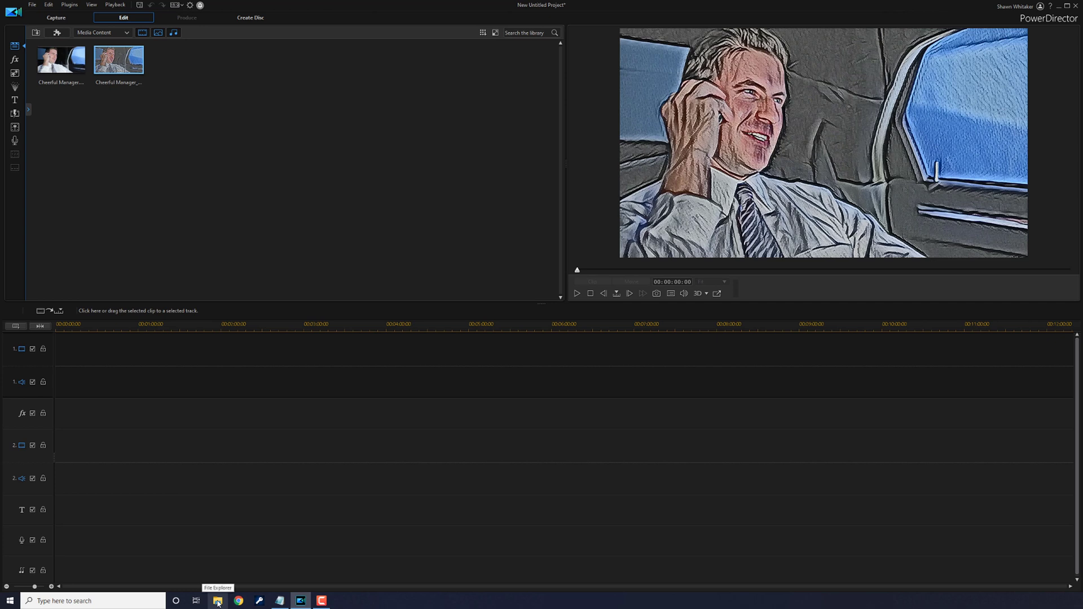
Open D:\Current Project in File Explorer to confirm Cheerful Manager_0.mp4, then close it.
click(219, 602)
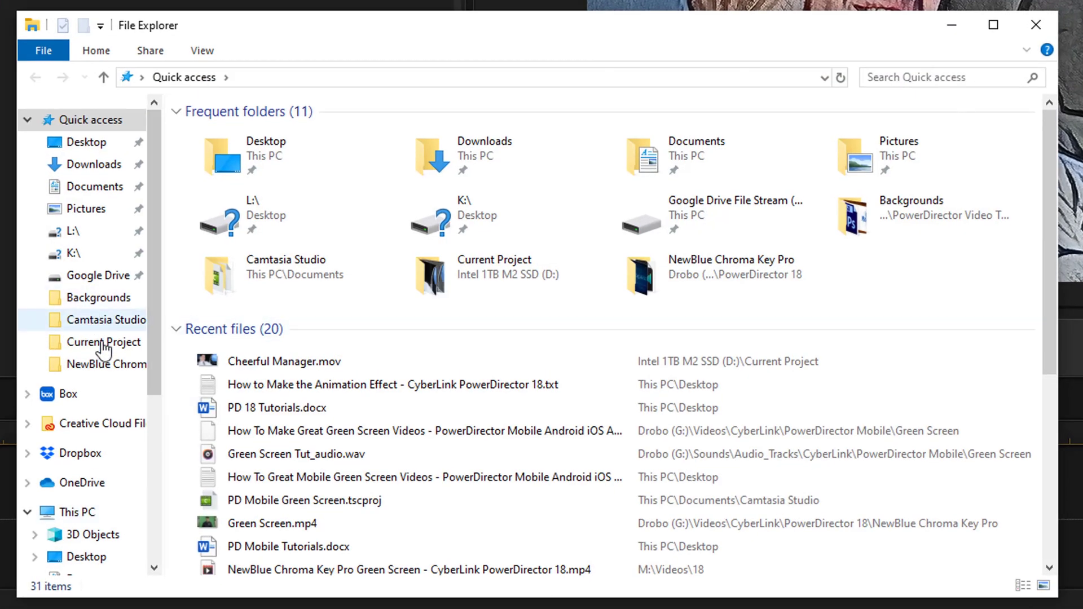
scroll(106, 339, down, 3)
scroll(106, 373, down, 3)
scroll(111, 406, down, 1)
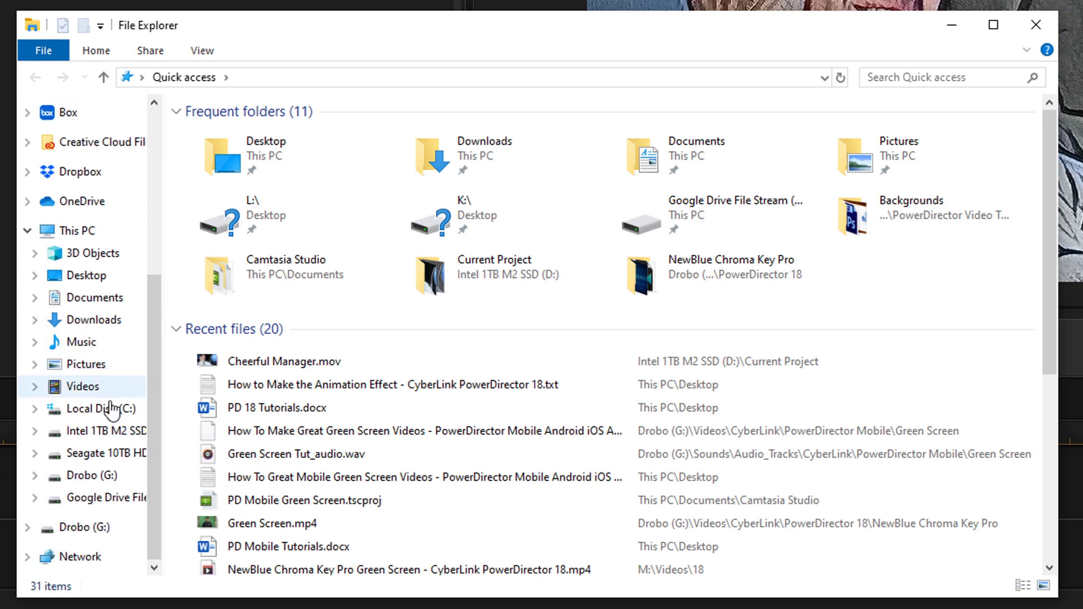
click(114, 432)
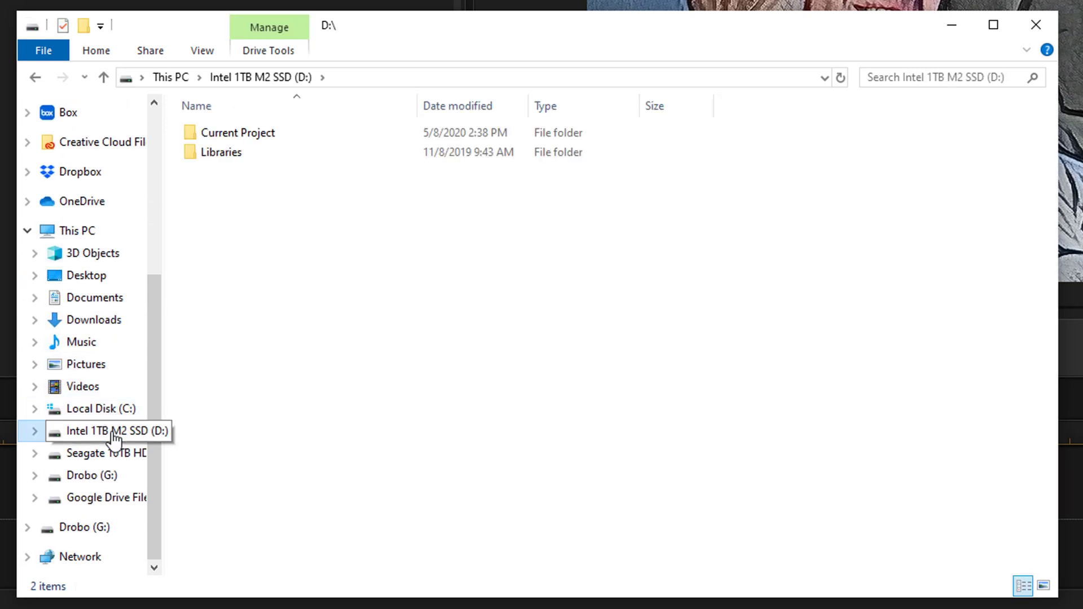
click(258, 136)
double_click(257, 138)
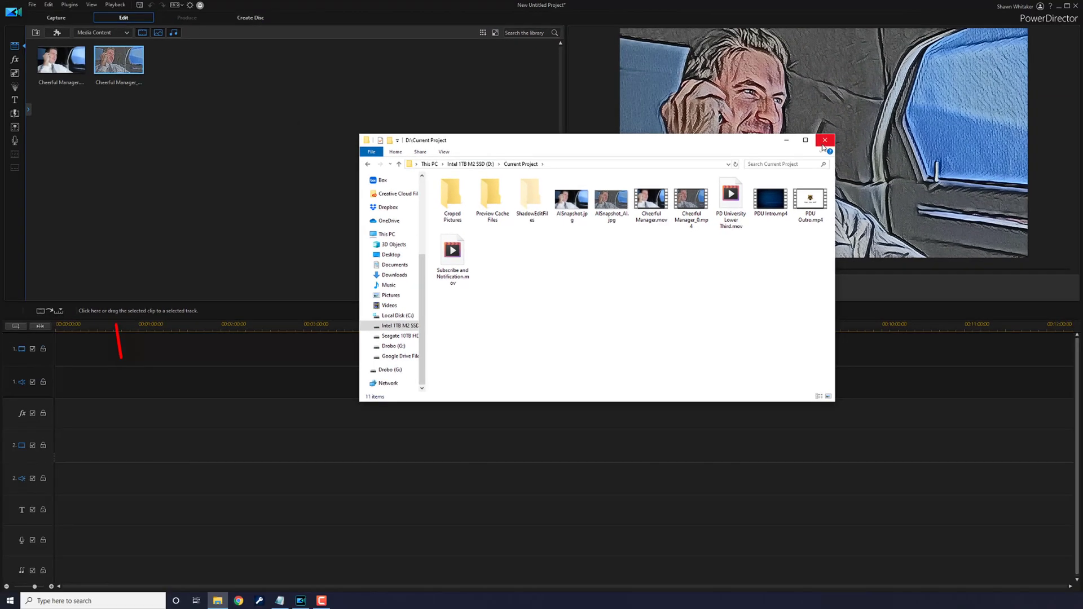
click(881, 109)
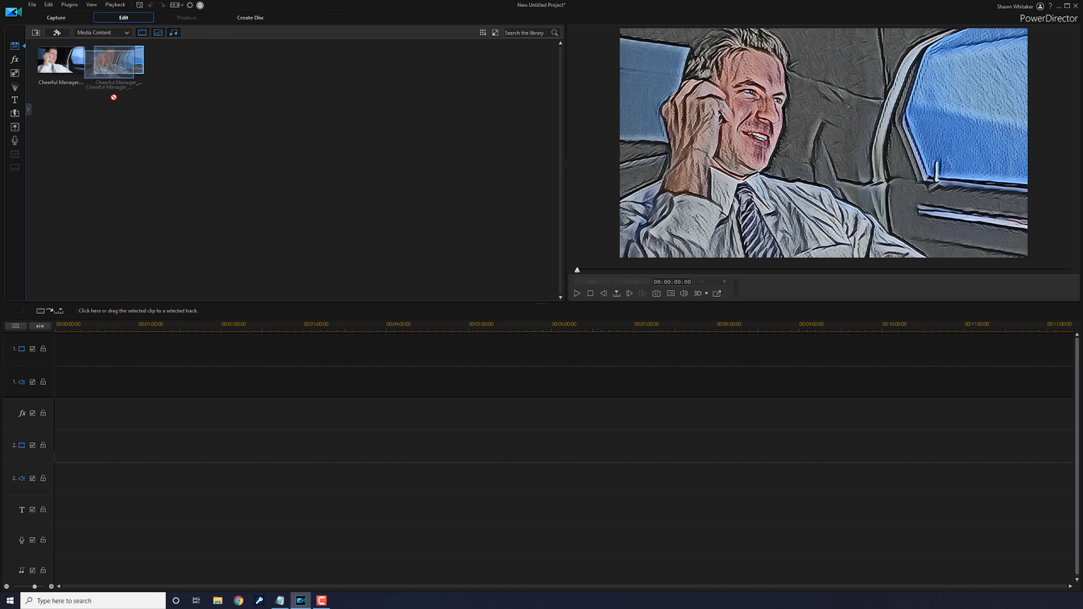
Drag the painted Cheerful Manager_0 clip onto video track 1 and play the timeline.
mouse_move(118, 60)
mouse_down()
mouse_move(59, 348)
mouse_move(80, 348)
mouse_up()
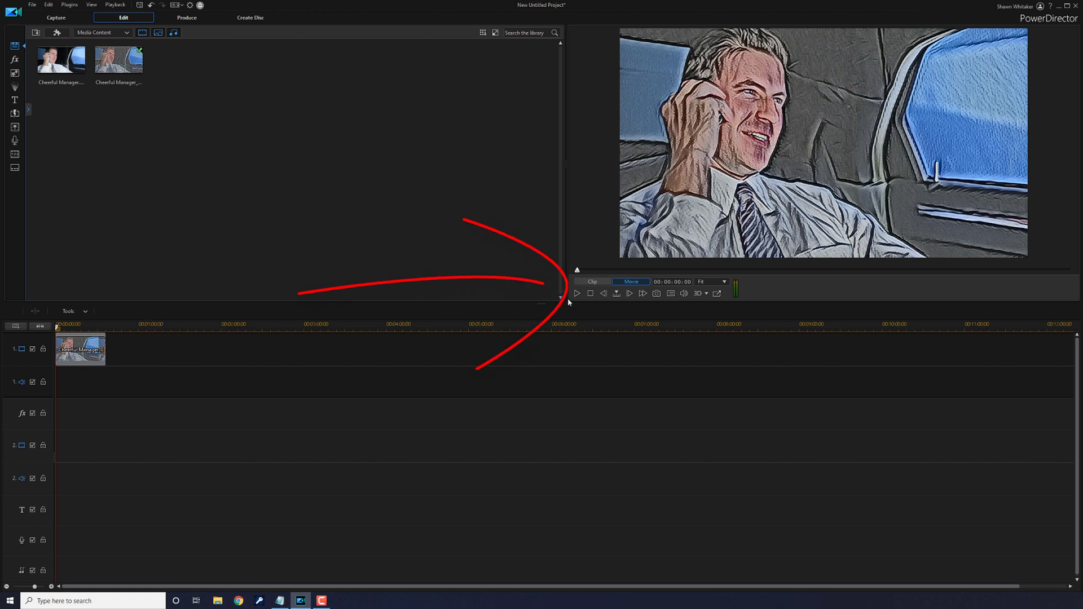
click(579, 293)
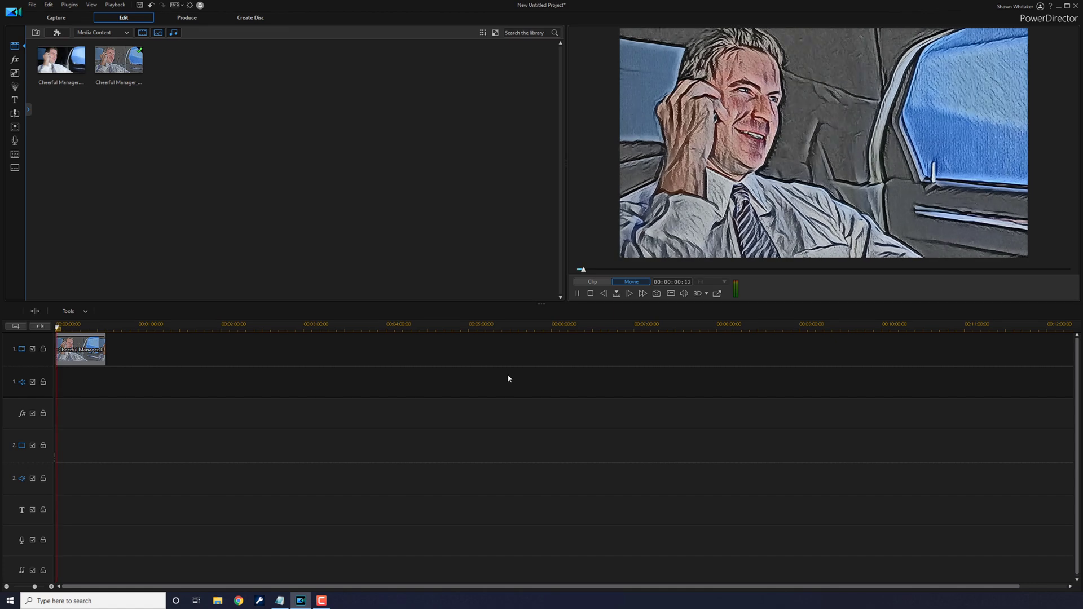